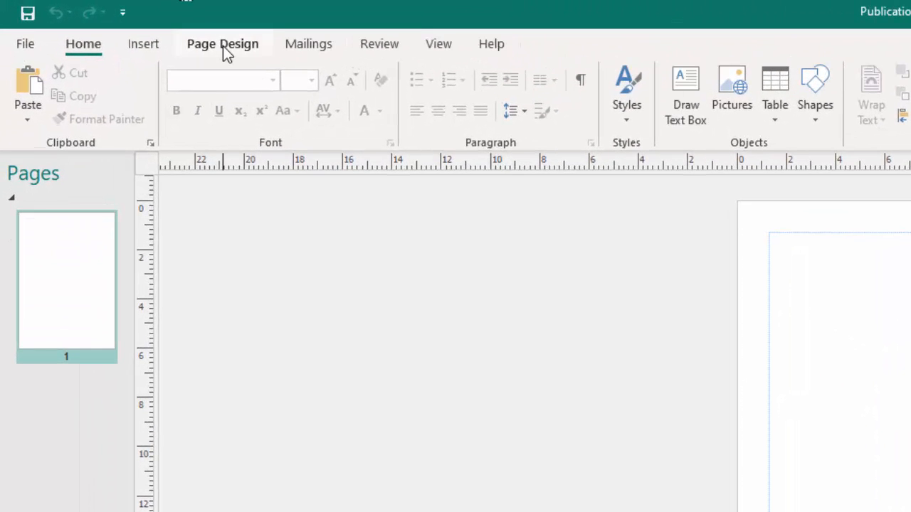
# Apply the built-in ruler guides that divide the page into three columns and five rows
pyautogui.click(222, 45)
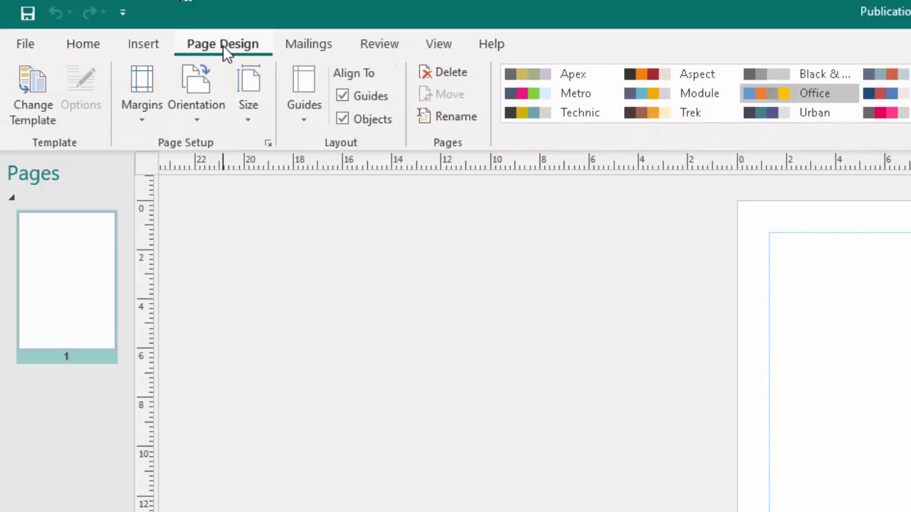
pyautogui.click(302, 119)
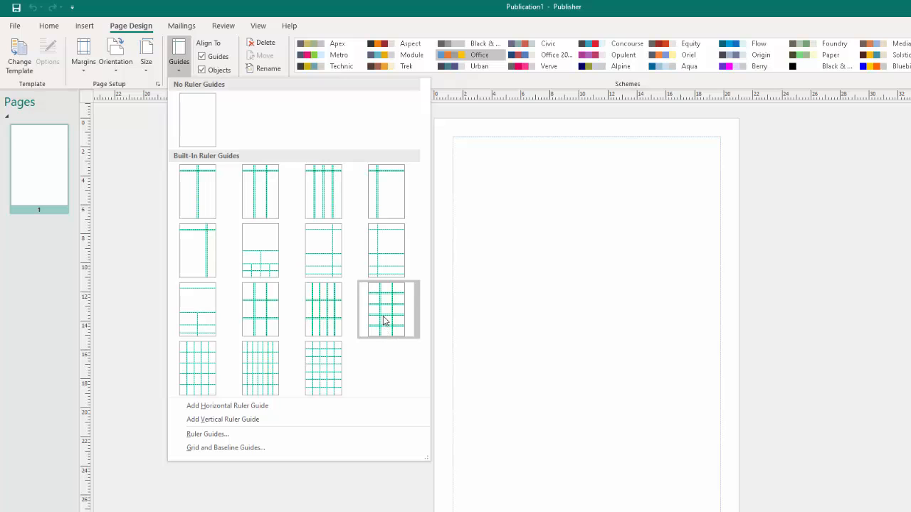
pyautogui.click(384, 329)
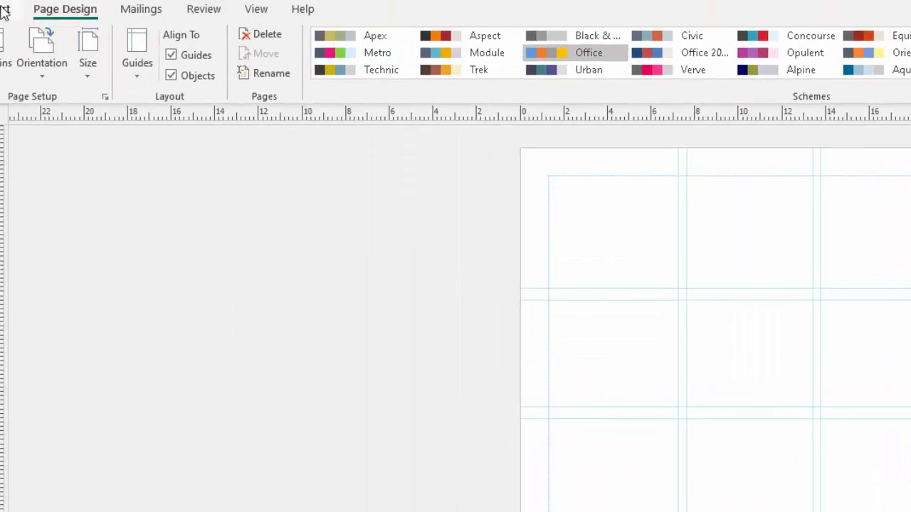
# Draw a text box in the first column, from the page margin down to the end of the second grid row
pyautogui.click(124, 57)
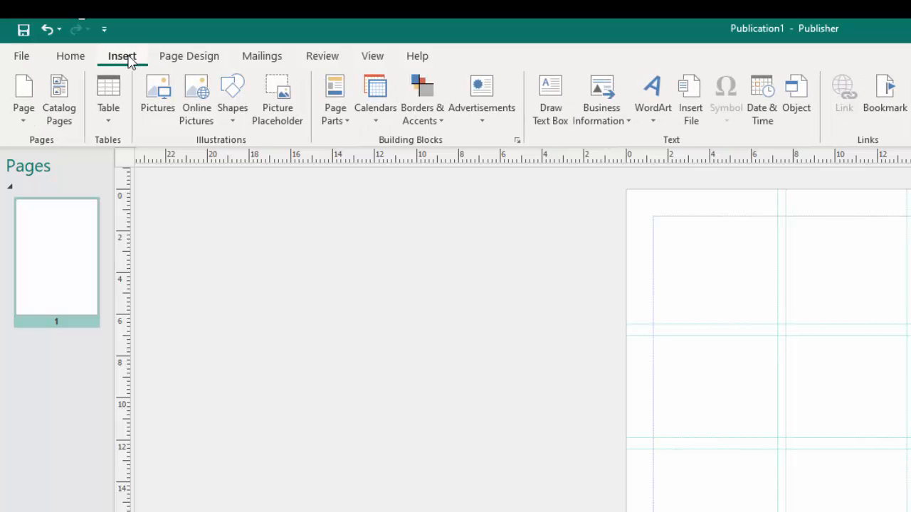
pyautogui.click(555, 96)
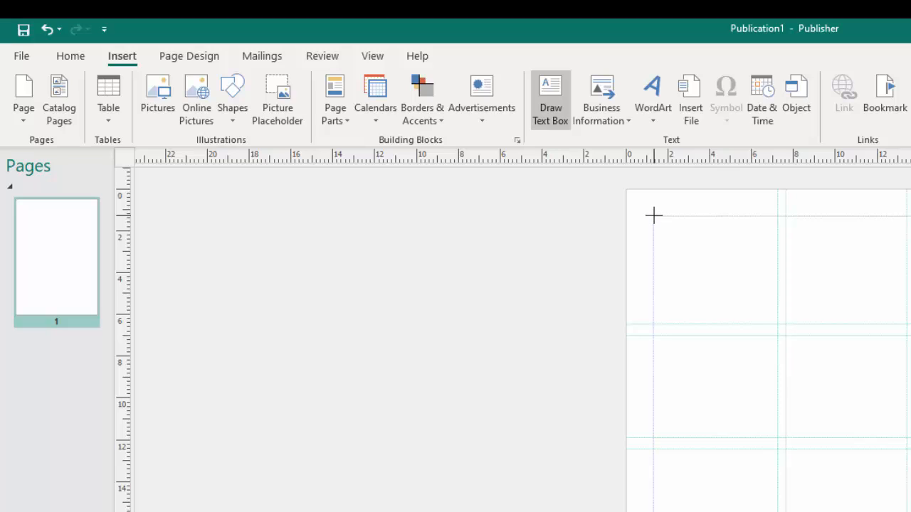
pyautogui.moveTo(655, 215)
pyautogui.mouseDown()
pyautogui.moveTo(649, 348)
pyautogui.moveTo(659, 420)
pyautogui.moveTo(674, 438)
pyautogui.mouseUp()
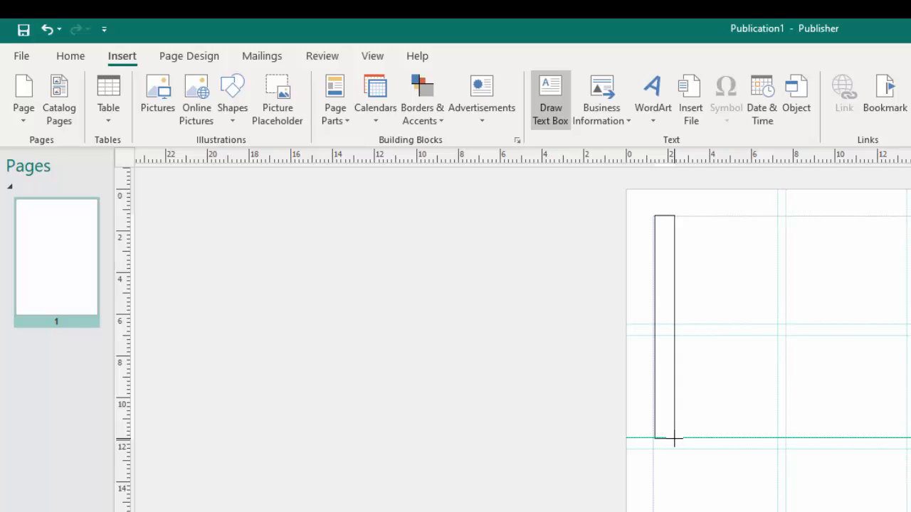
pyautogui.moveTo(674, 438); pyautogui.dragTo(778, 438)
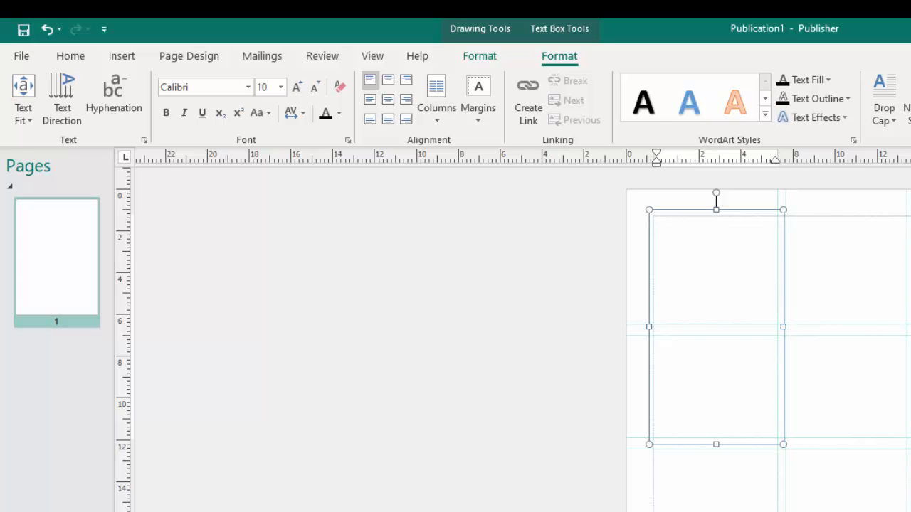
# Copy the Lorem Ipsum text from the lipsum.com page in the browser and paste it into the text box in Publisher
pyautogui.hotkey('alt', 'Tab')
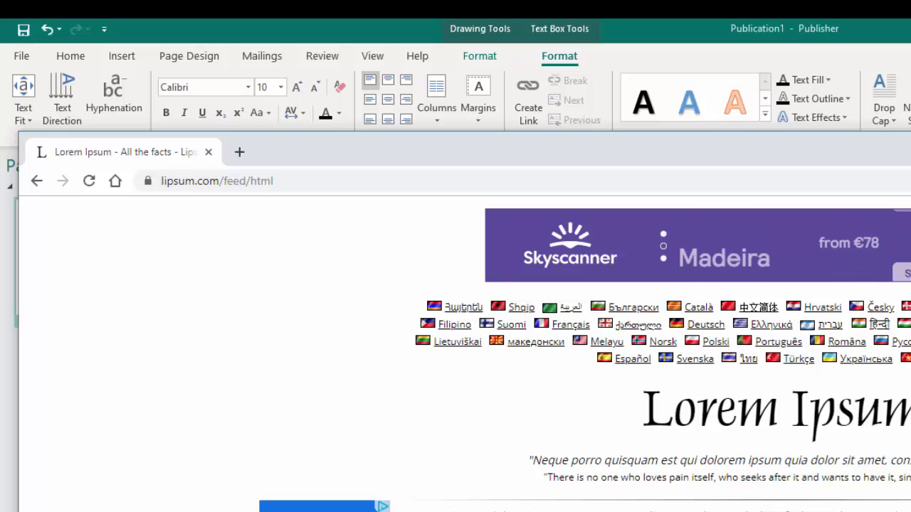
pyautogui.moveTo(415, 511); pyautogui.dragTo(910, 511)
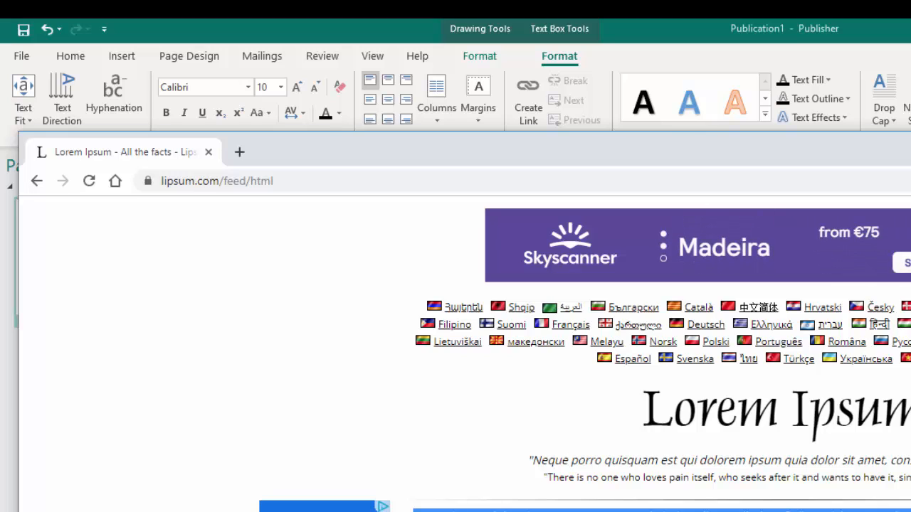
pyautogui.hotkey('alt', 'Tab')
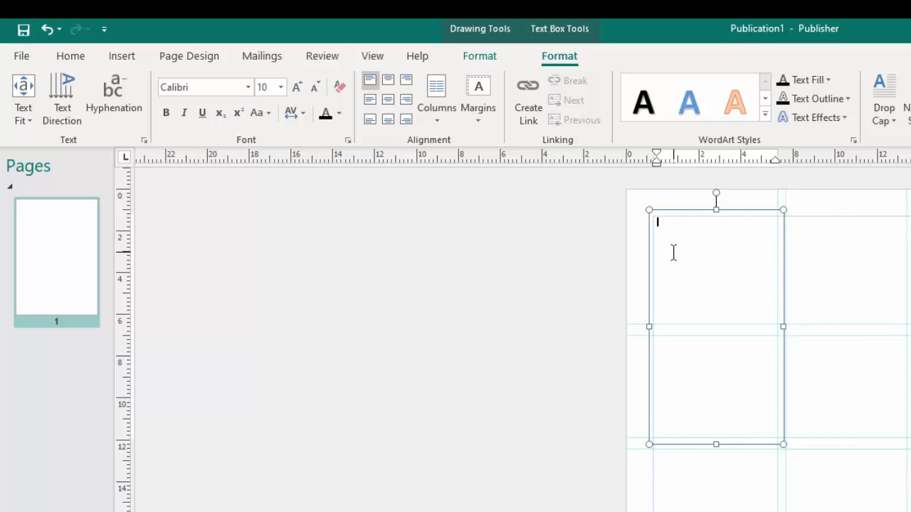
pyautogui.write('Lorem ipsum dolor sit amet, consectetur adipiscing elit. Vestibulum finibus nisl sit amet leo auctor, et aliquam eros sodales. Orci varius natoque penatibus et magnis dis parturient montes, nascetur ridiculus mus. Vivamus faucibus eros at tortor rutrum, nec lobortis ex dapibus. Integer lobortis lacus elit, nec placerat nunc ultricies quis. Maecenas porta interdum ex sit amet luctus. Aliquam sodales pellentesque neque, sollicitudin pellentesque nisi gravida vel. Proin tincidunt placerat bibendum. Vivamus sed consequat diam, sed sagittis nunc. Proin dignissim tortor at iaculis viverra. Pellentesque condimentum non risus vitae tempor. Vivamus ut orci eleifend nisl laoreet mollis. Vestibulum sollicitudin metus sed massa consequat scelerisque id tincidunt eros.')
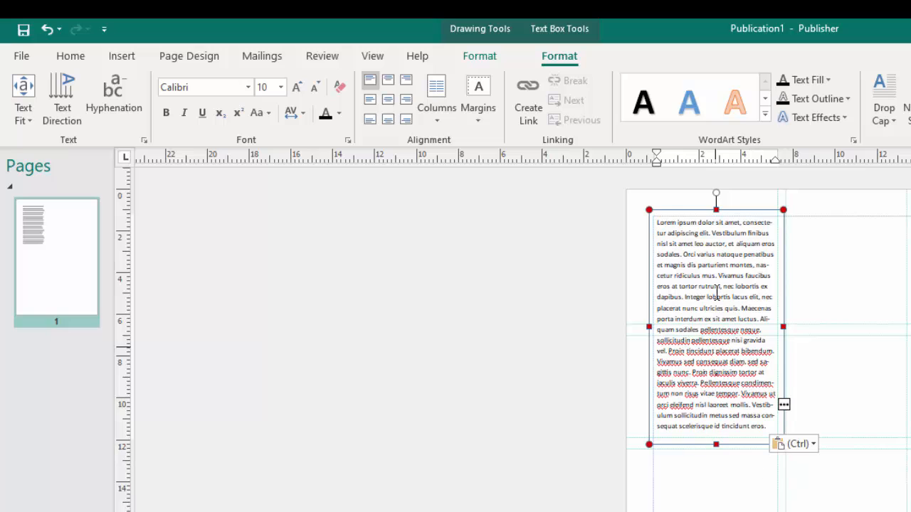
pyautogui.press('Escape')
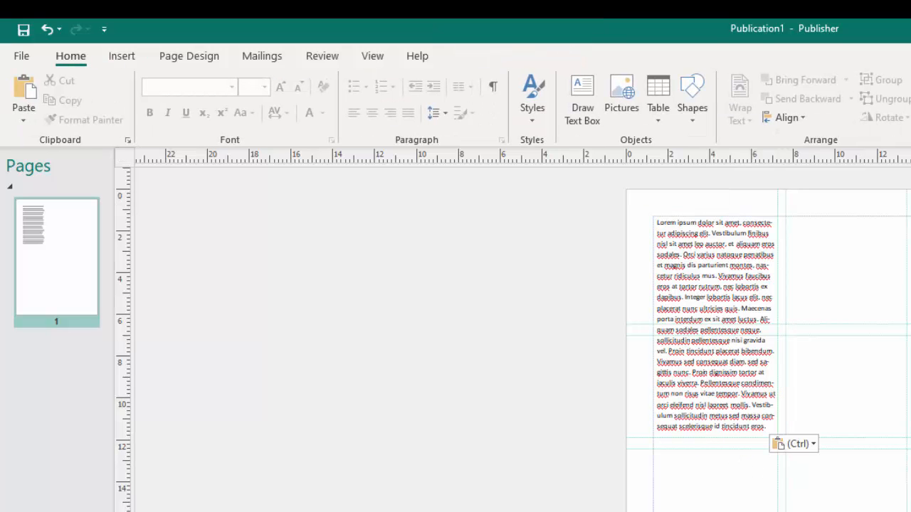
# Format all of the Lorem Ipsum text in the text box as Arial, size 11
pyautogui.scroll(-1, 769, 341)
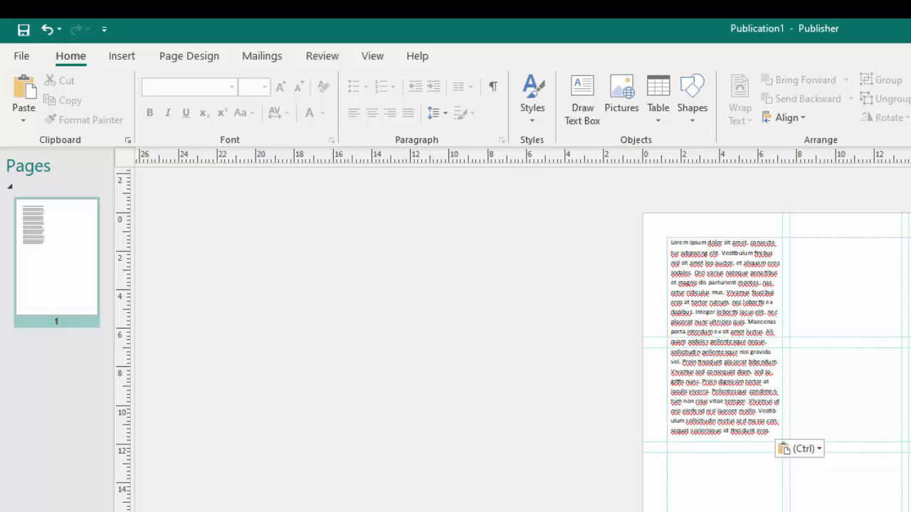
pyautogui.scroll(2, 833, 489)
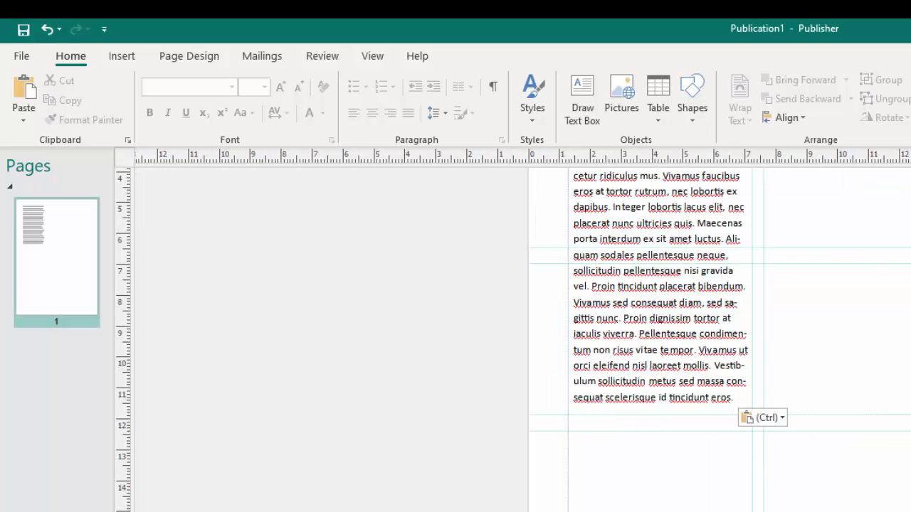
pyautogui.scroll(3, 595, 230)
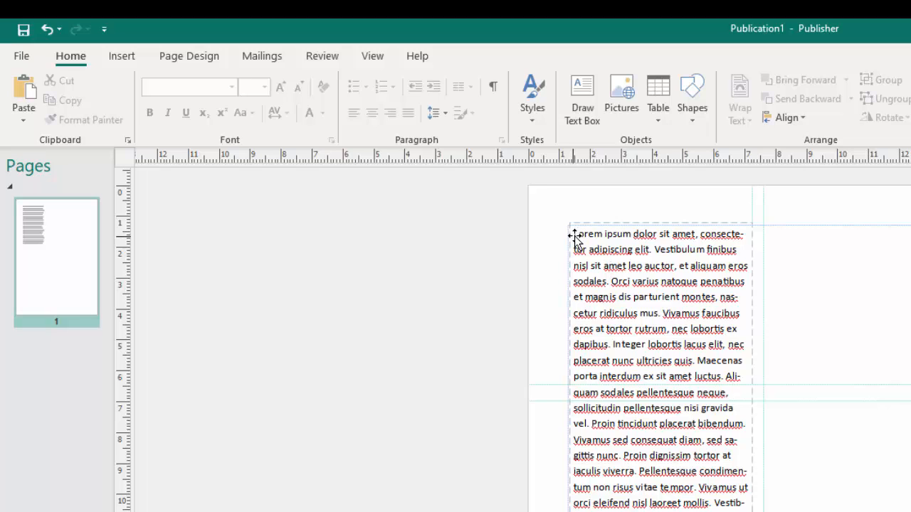
pyautogui.moveTo(575, 235); pyautogui.dragTo(746, 510)
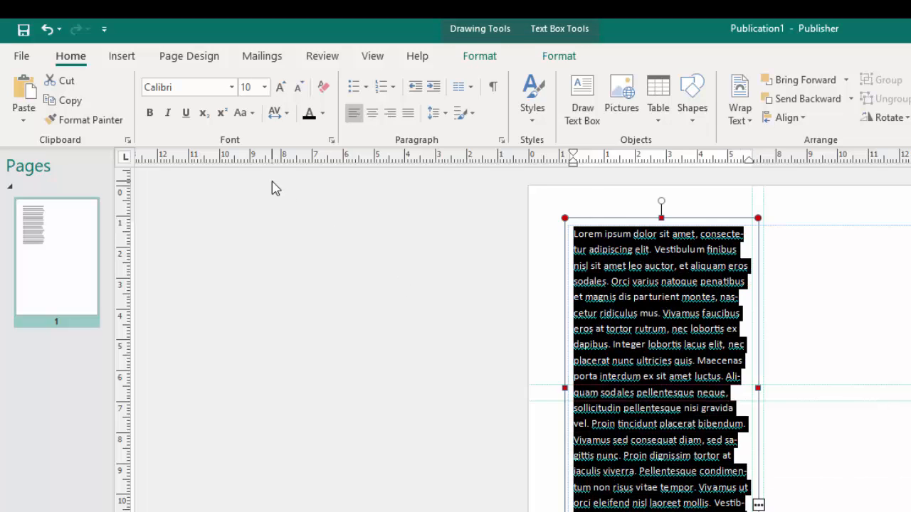
pyautogui.click(232, 87)
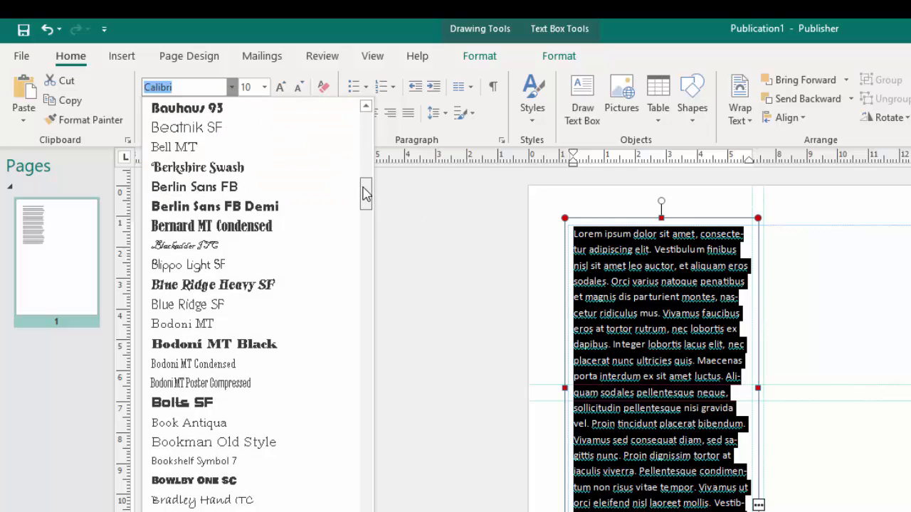
pyautogui.moveTo(365, 191); pyautogui.dragTo(370, 148)
pyautogui.click(248, 220)
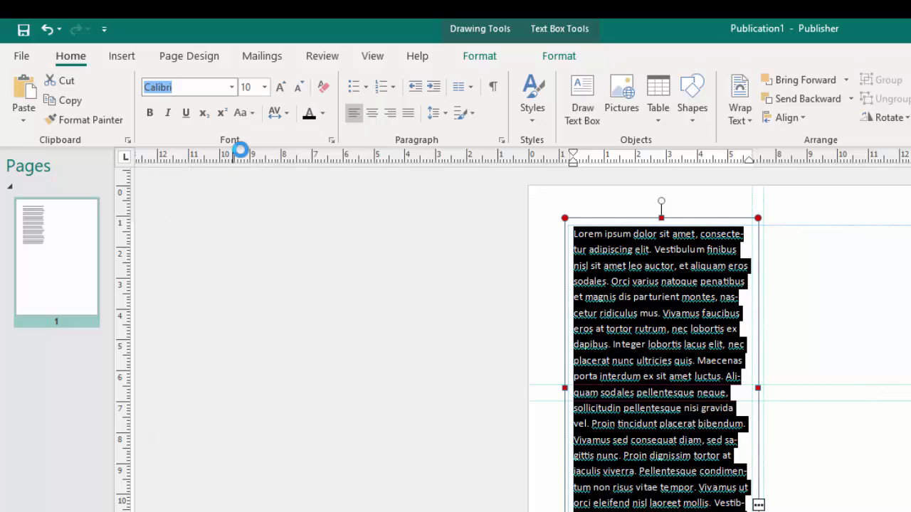
pyautogui.click(264, 86)
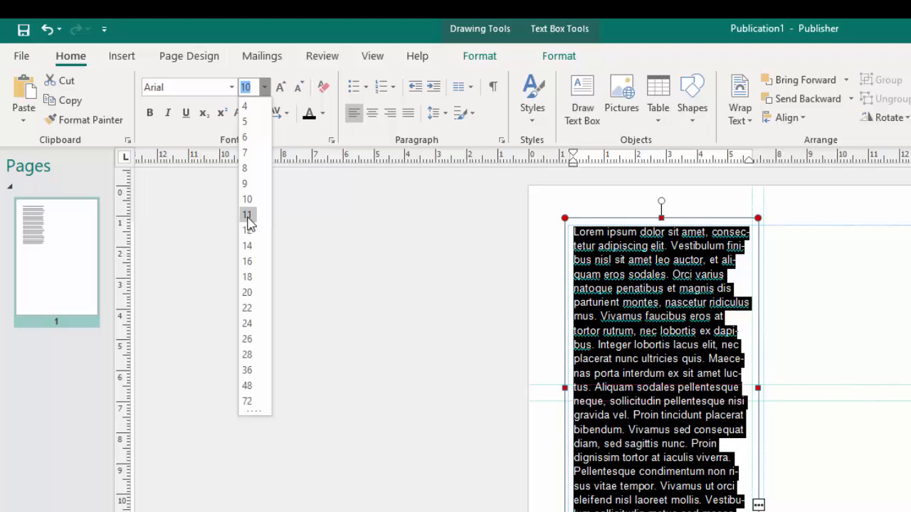
pyautogui.click(248, 216)
pyautogui.click(640, 203)
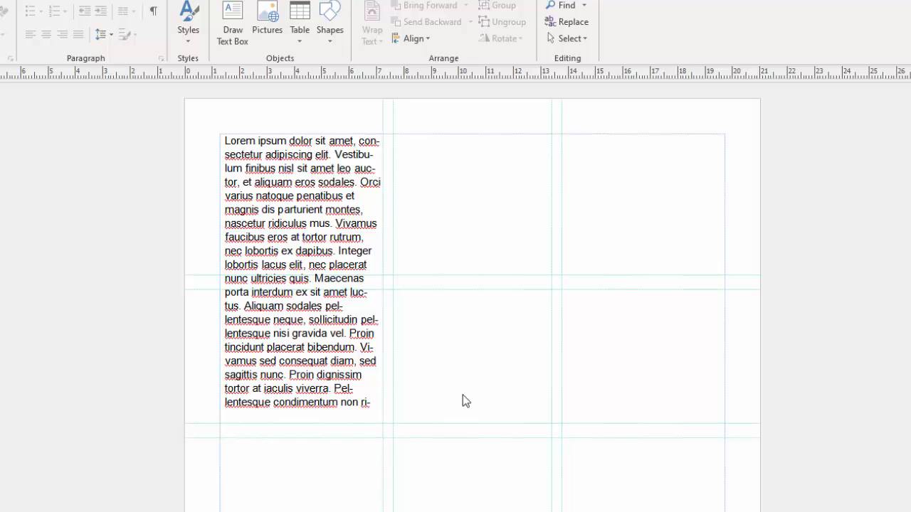
# Extend the lower edge of the text box slightly so one more line of text fits above the second row's guide
pyautogui.click(334, 335)
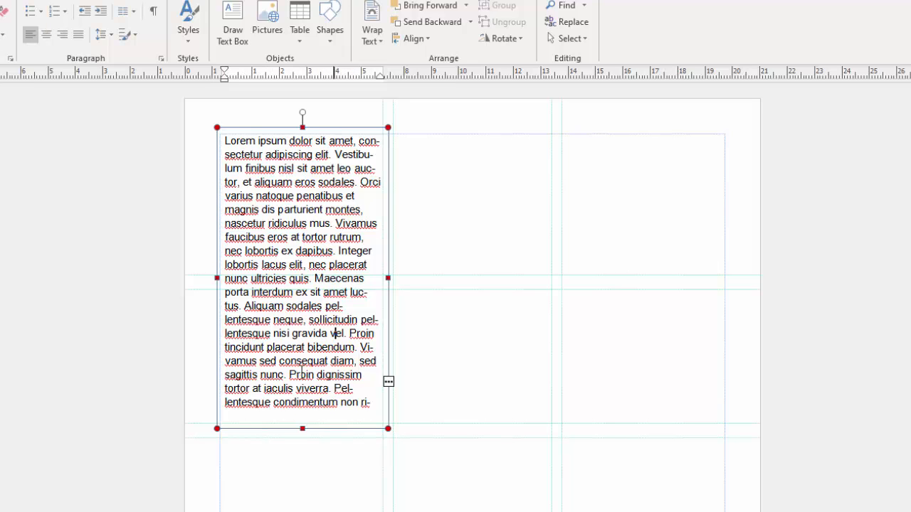
pyautogui.moveTo(302, 428); pyautogui.dragTo(304, 442)
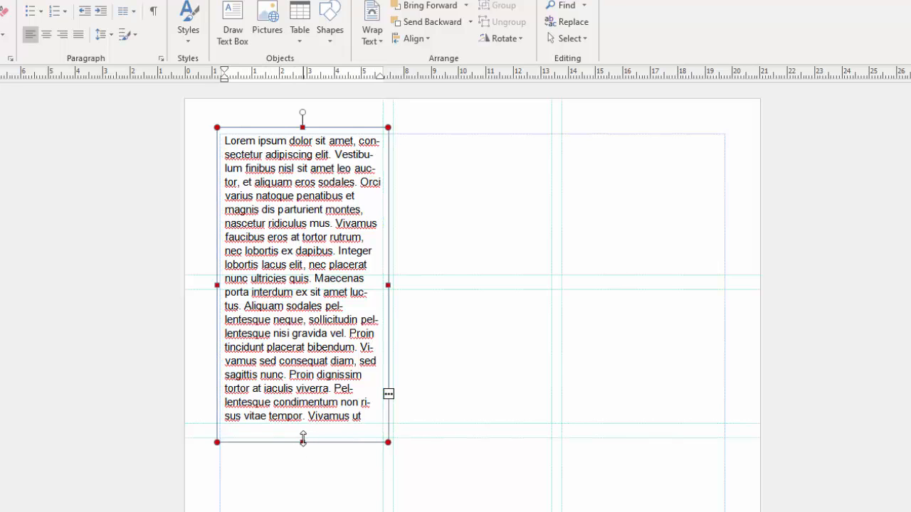
pyautogui.click(575, 337)
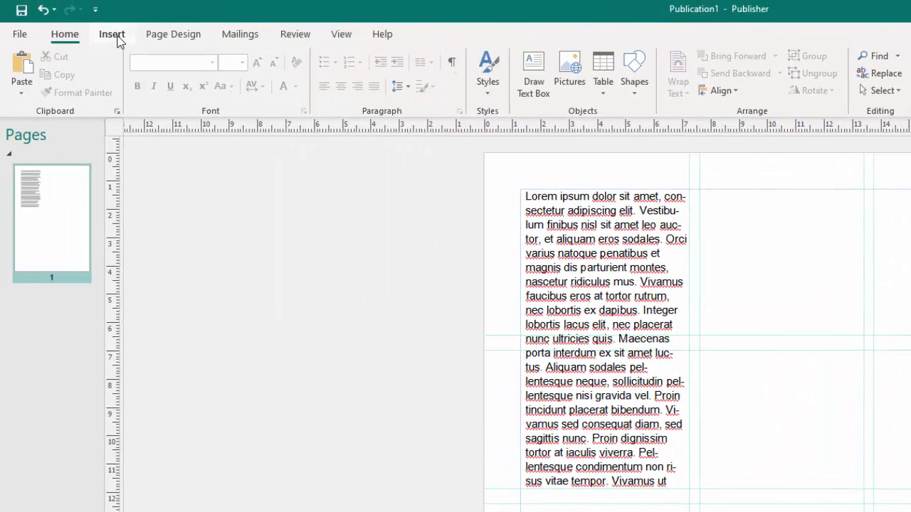
# Insert a picture placeholder and resize it to about 12.03 cm wide, filling the second and third columns beside the text
pyautogui.click(117, 35)
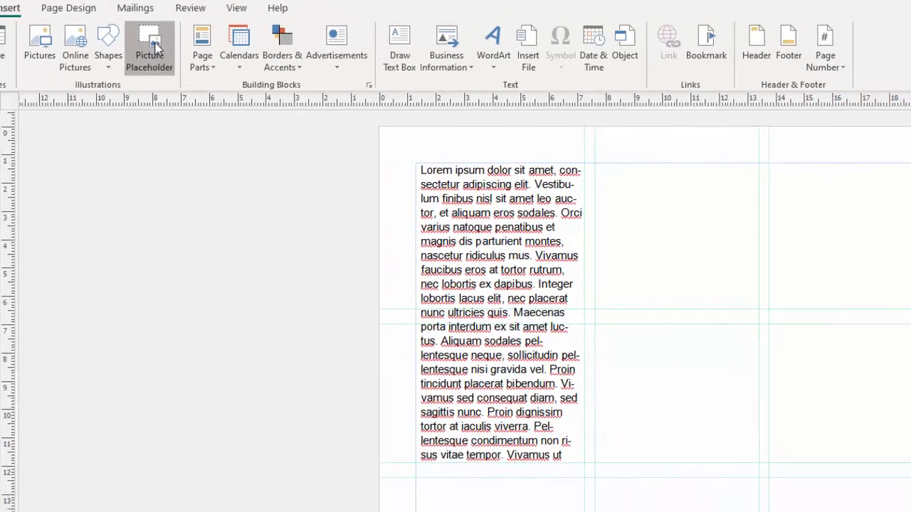
pyautogui.click(260, 73)
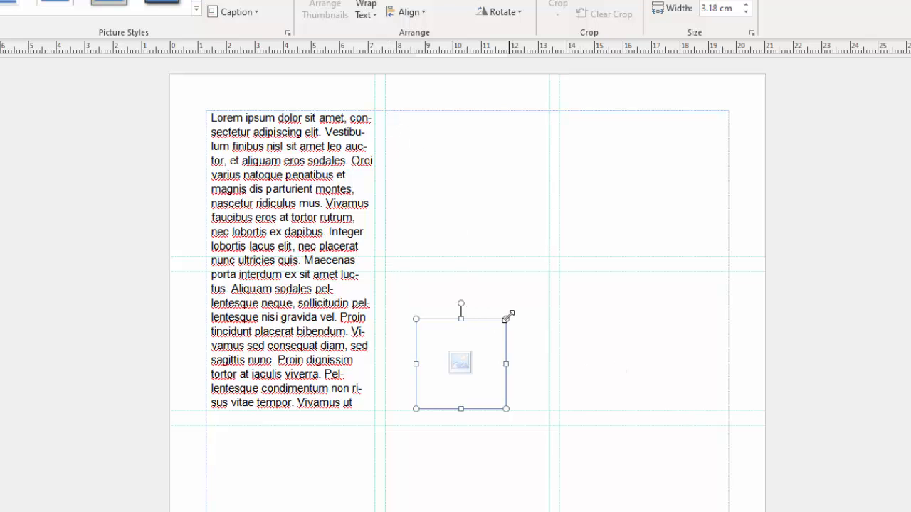
pyautogui.moveTo(507, 318); pyautogui.dragTo(714, 166)
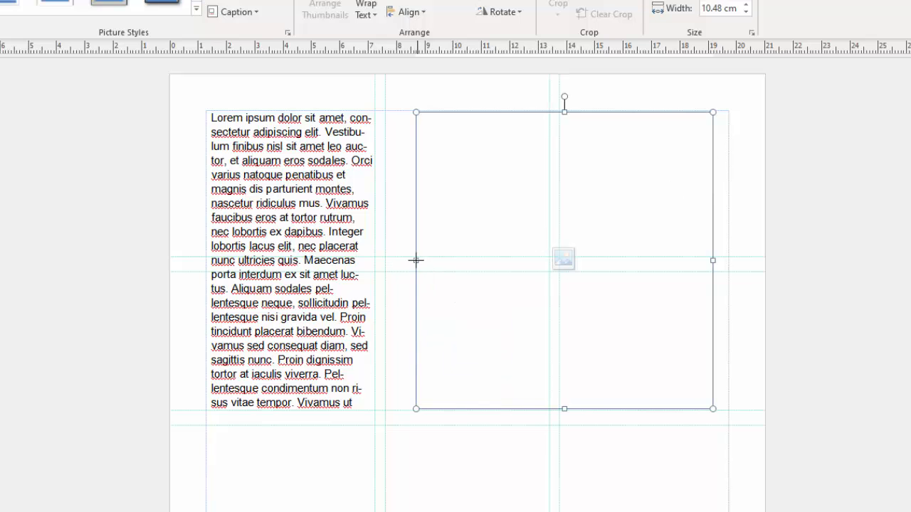
pyautogui.moveTo(415, 260); pyautogui.dragTo(386, 259)
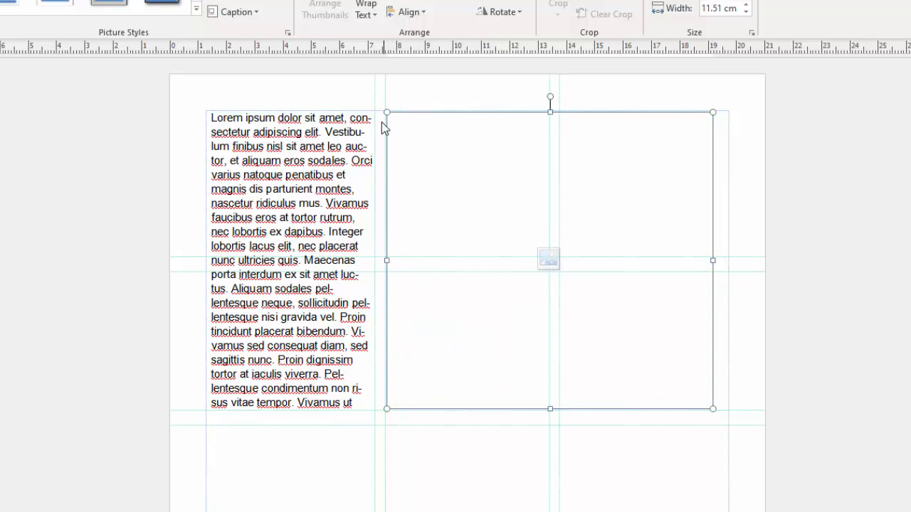
pyautogui.moveTo(712, 260); pyautogui.dragTo(727, 260)
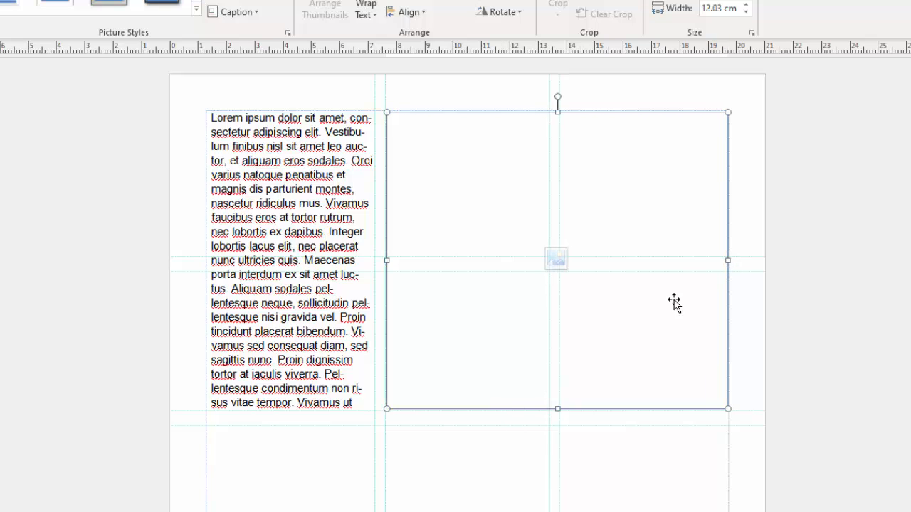
pyautogui.click(752, 206)
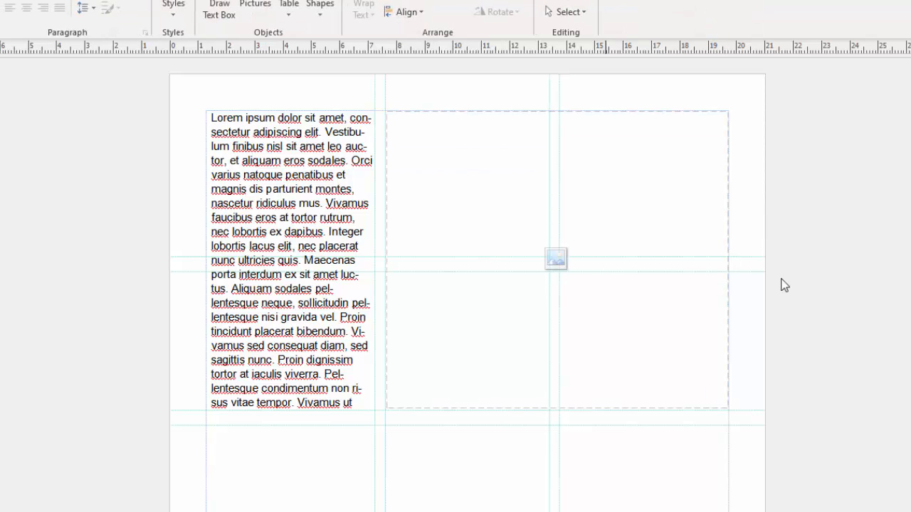
# Fill the placeholder with the orange rescue boat photo and reposition the photo within its crop frame, keeping the boat inside
pyautogui.click(558, 261)
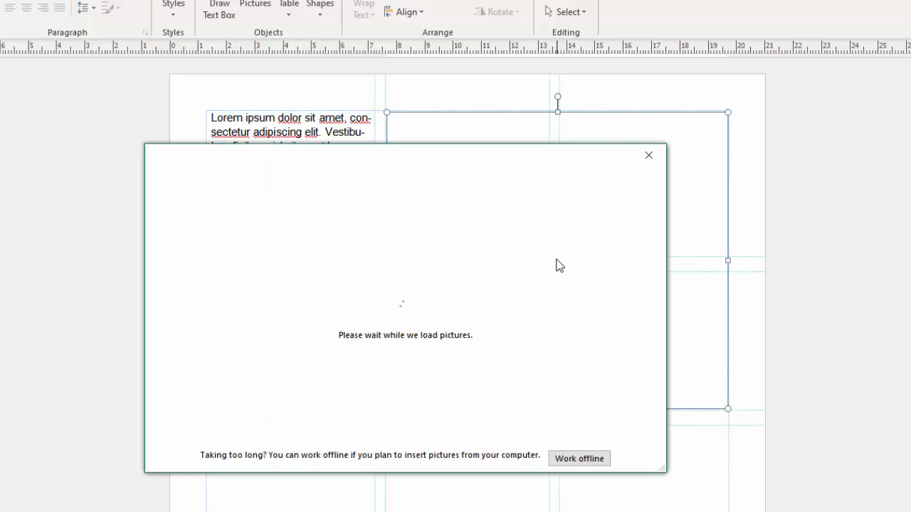
pyautogui.click(282, 240)
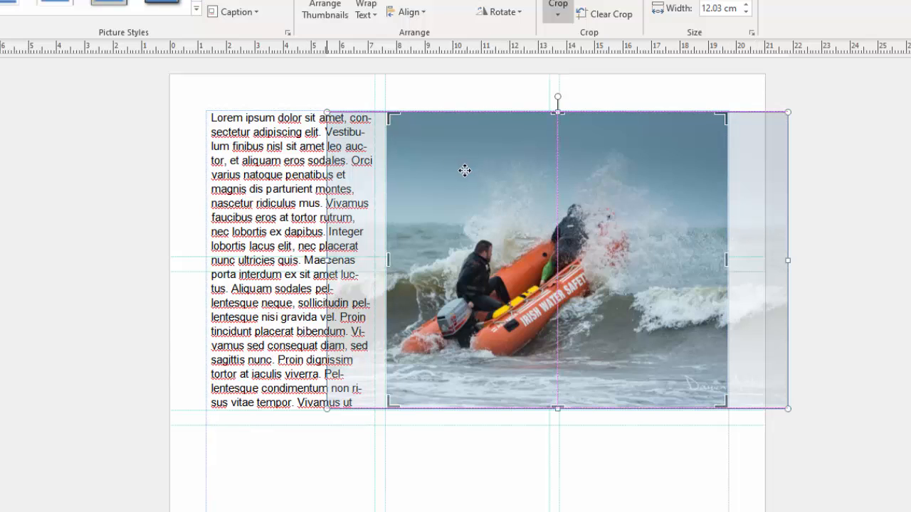
pyautogui.moveTo(463, 169); pyautogui.dragTo(518, 173)
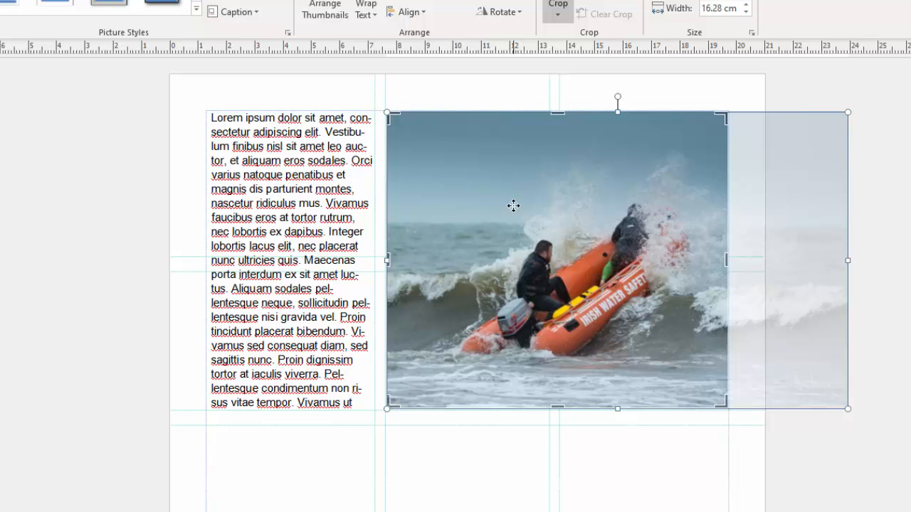
pyautogui.moveTo(612, 165)
pyautogui.mouseDown()
pyautogui.moveTo(560, 165)
pyautogui.moveTo(614, 163)
pyautogui.mouseUp()
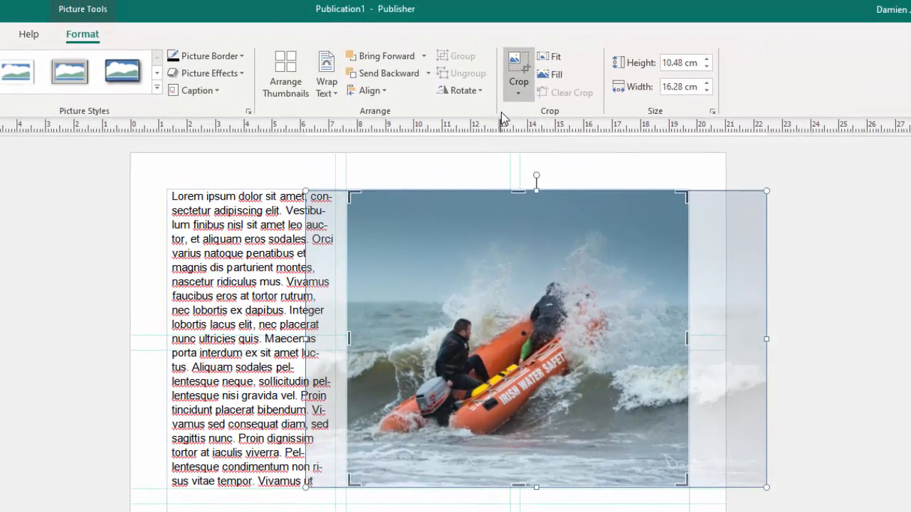
pyautogui.click(520, 74)
pyautogui.click(833, 284)
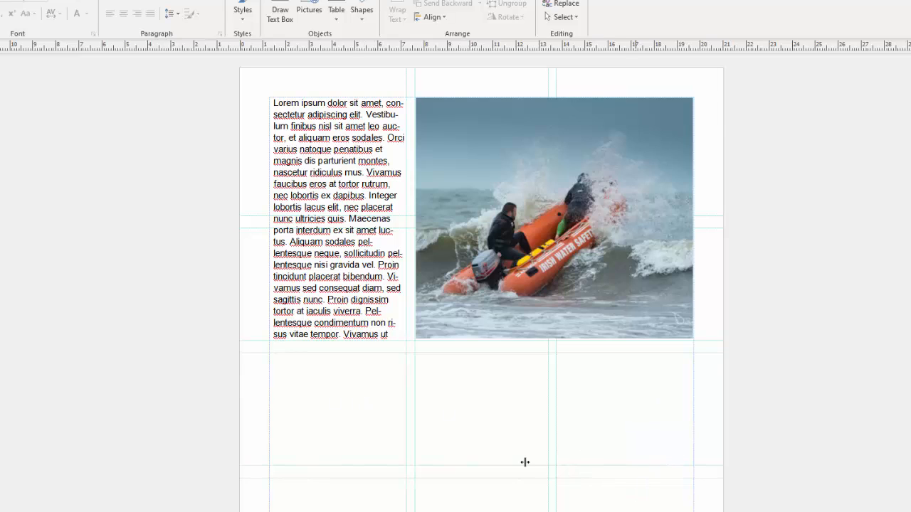
pyautogui.click(321, 311)
pyautogui.click(591, 142)
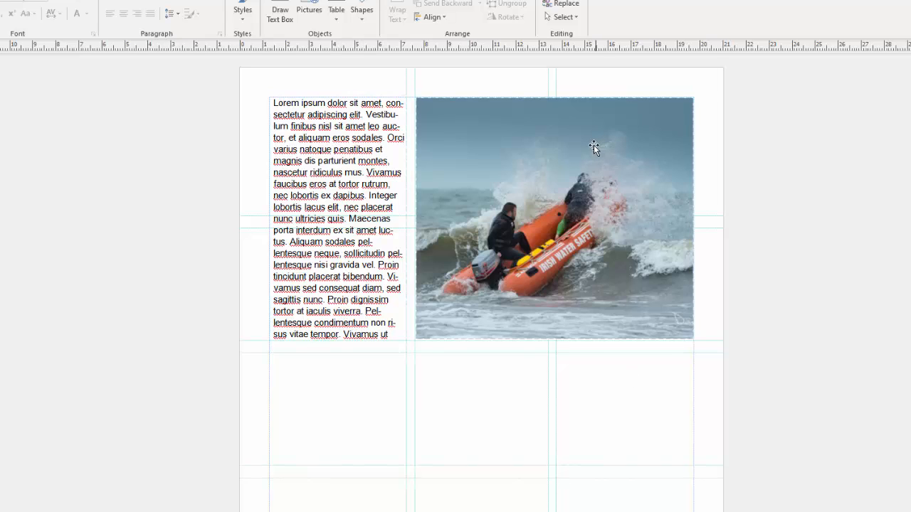